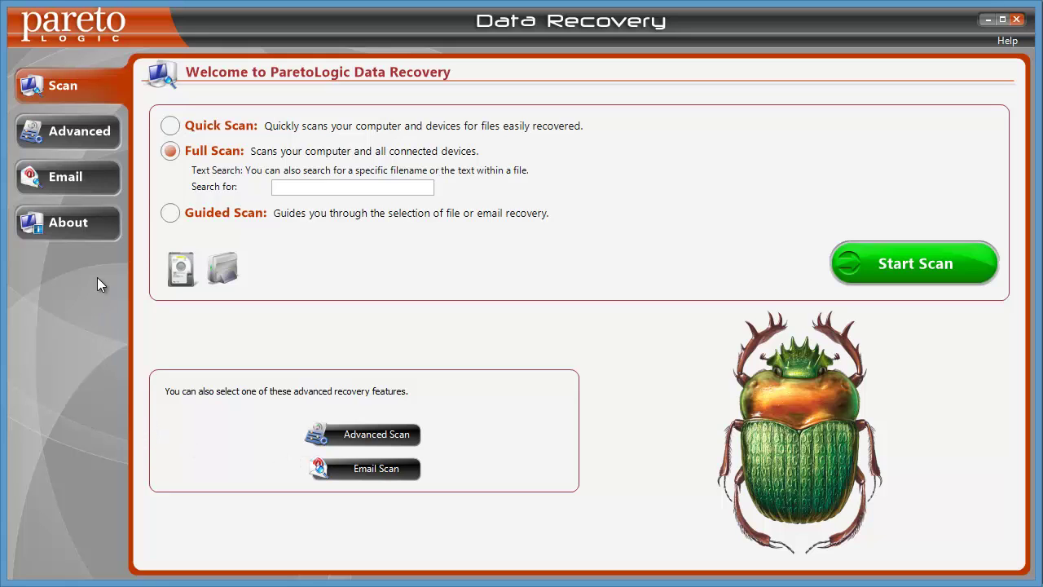
# - Choose Advanced scan, excluding My Book (G:), Data (D:) and Windows (C:) so only SD CARD (F:) is scanned
pyautogui.click(66, 132)
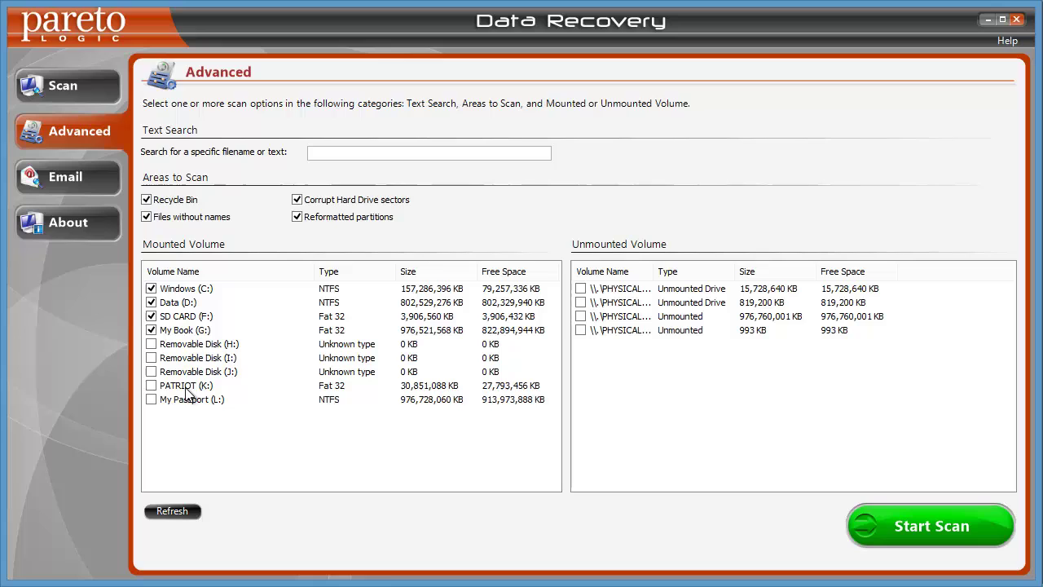
pyautogui.click(152, 330)
pyautogui.click(151, 302)
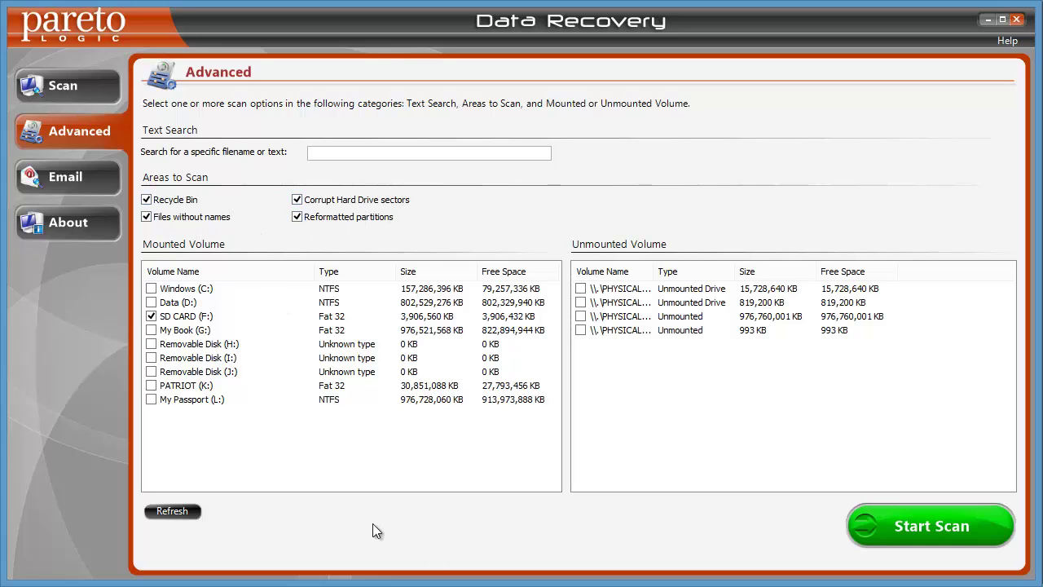
# - Start the Advanced scan of SD CARD (F:)
pyautogui.click(939, 518)
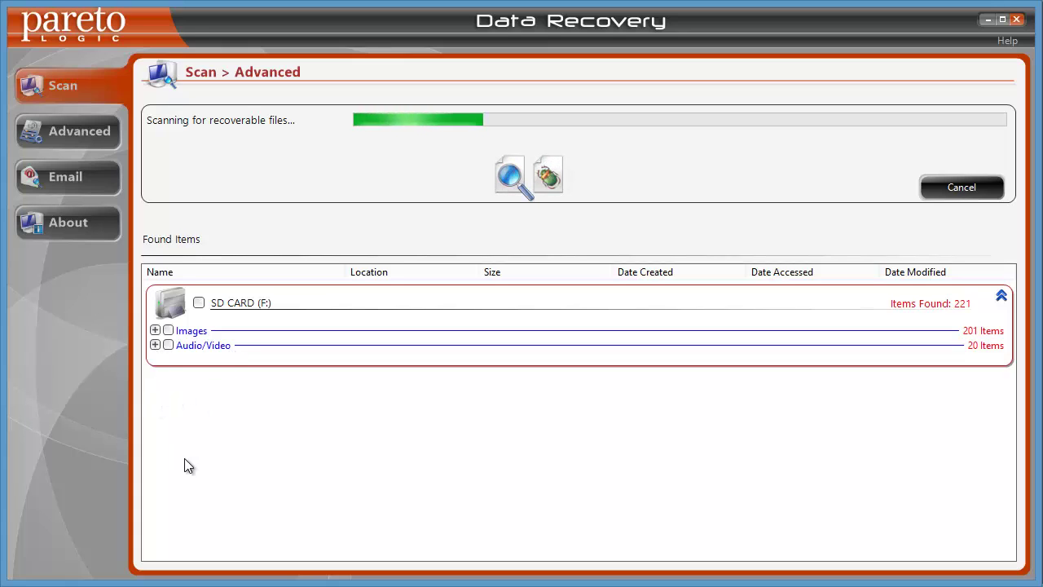
# - Expand Images to browse the found JPG files, then collapse the list again
pyautogui.click(155, 330)
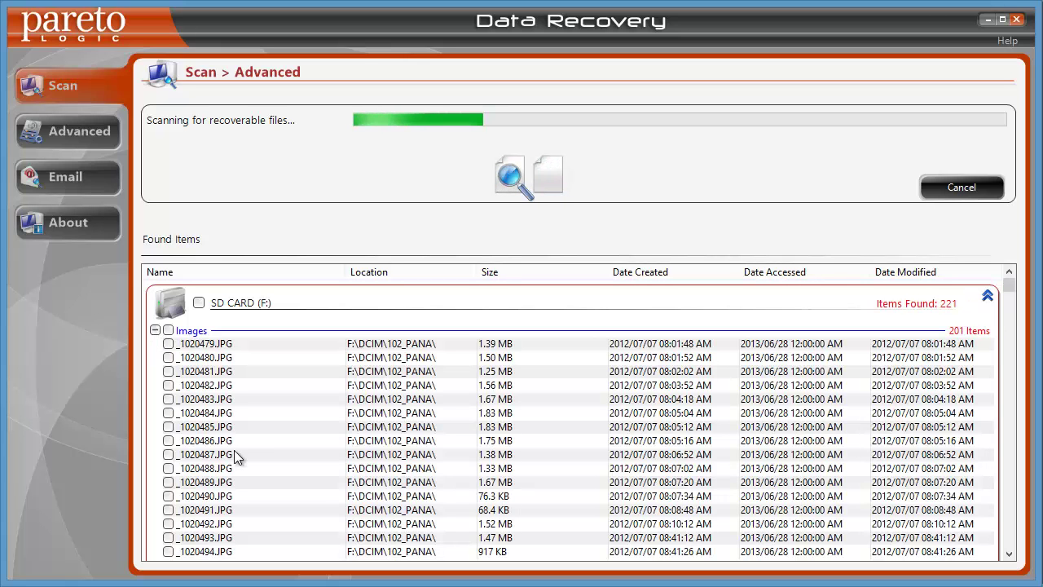
pyautogui.moveTo(1010, 286)
pyautogui.mouseDown()
pyautogui.moveTo(1012, 302)
pyautogui.moveTo(1019, 281)
pyautogui.mouseUp()
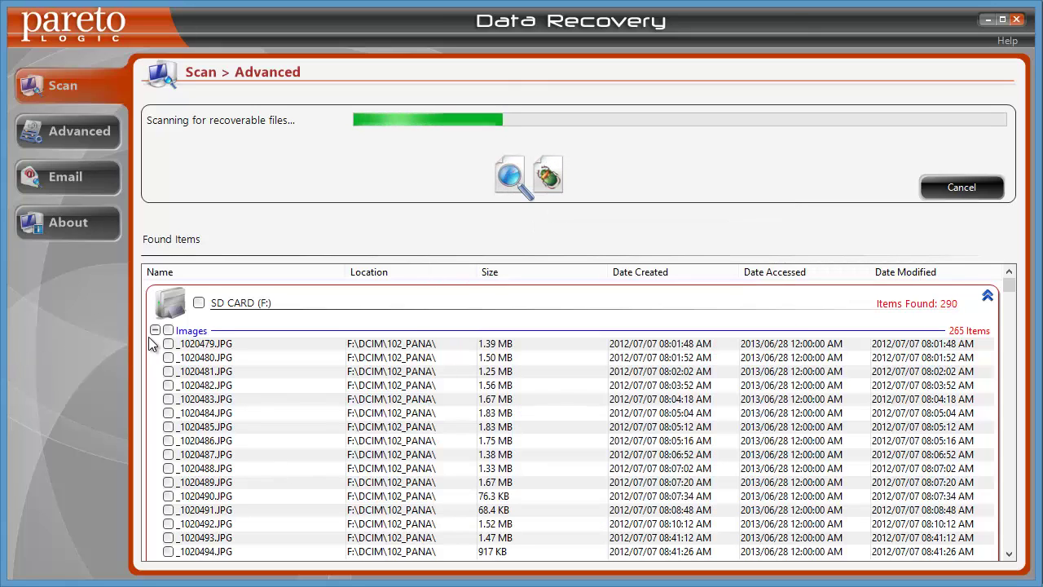
pyautogui.click(155, 331)
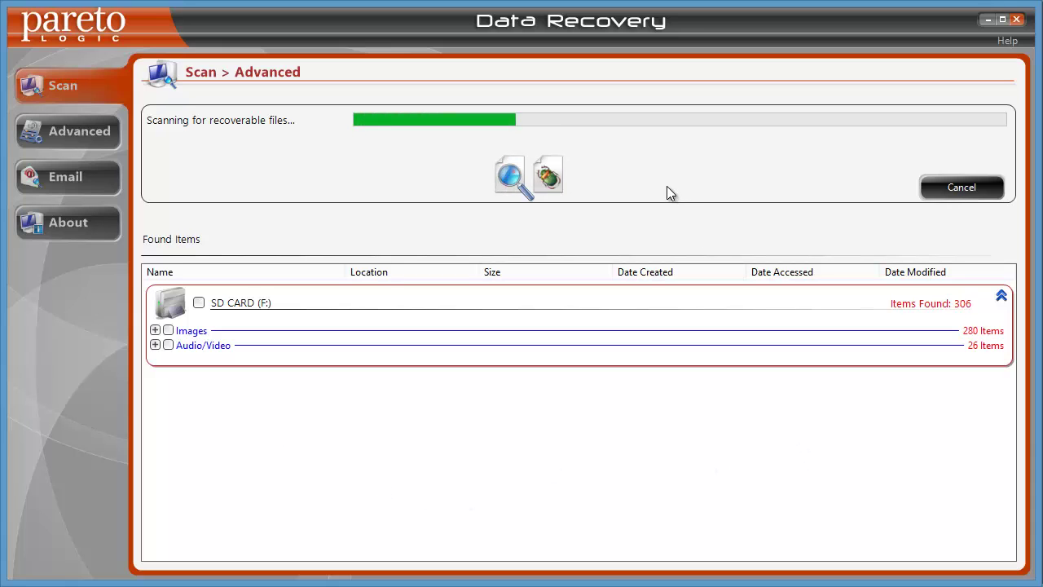
# - Stop the scan at 307 found items and dismiss the results to reach the Welcome page
pyautogui.click(964, 192)
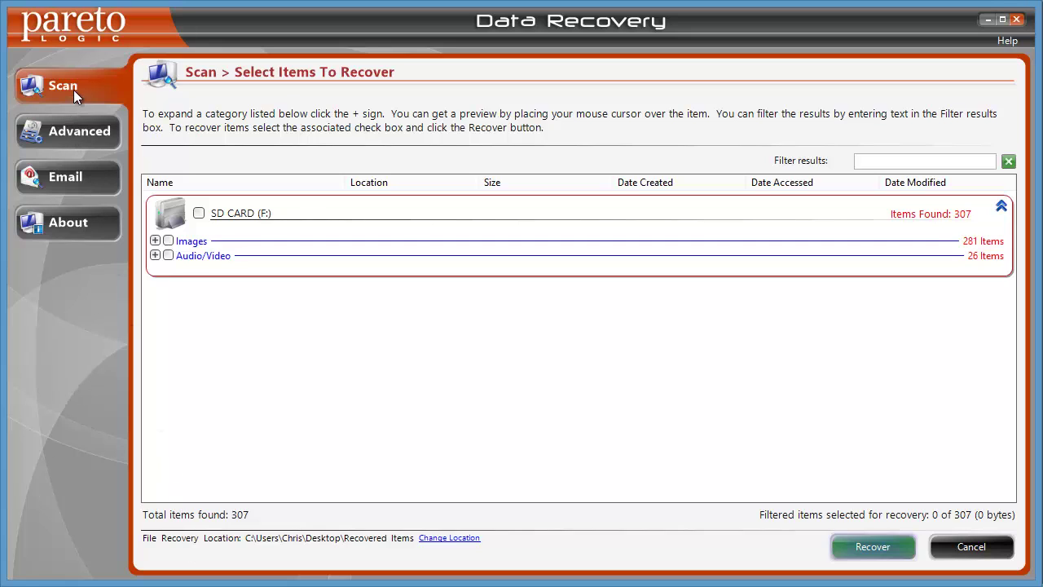
pyautogui.click(971, 546)
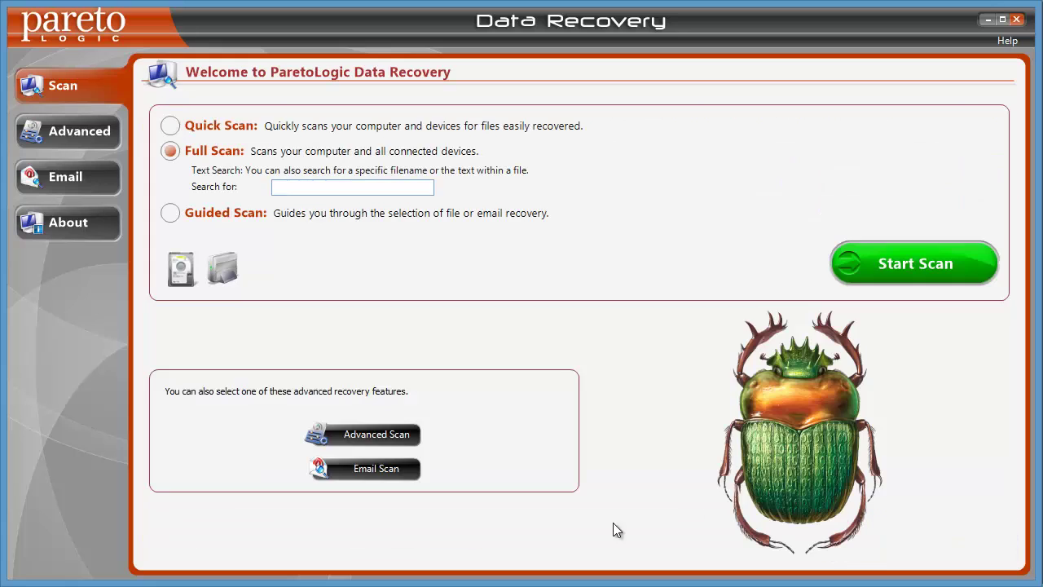